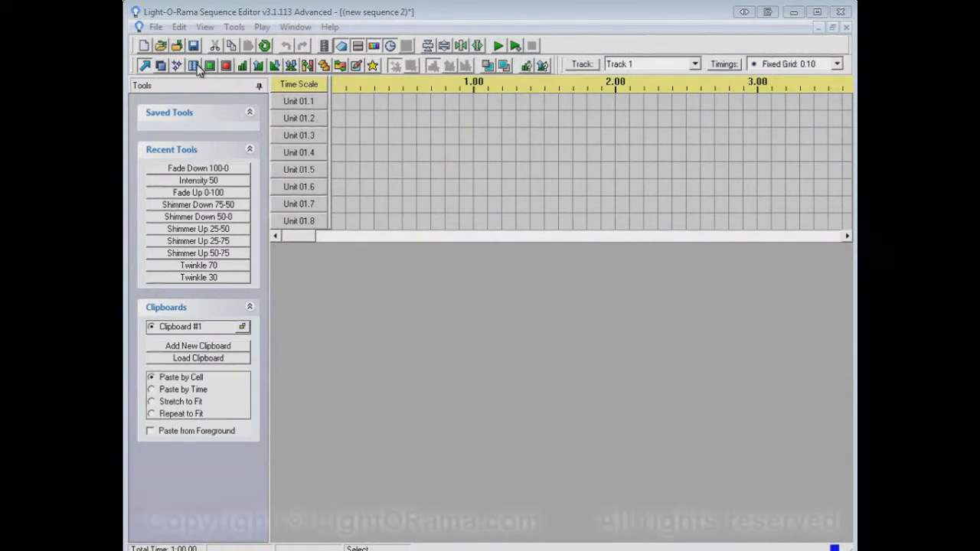
Step: With the Toggle tool, light cells in a V shape across Units 01.1–01.3
{"action": "left_click", "coordinate": [162, 67]}
{"action": "left_click", "coordinate": [338, 102]}
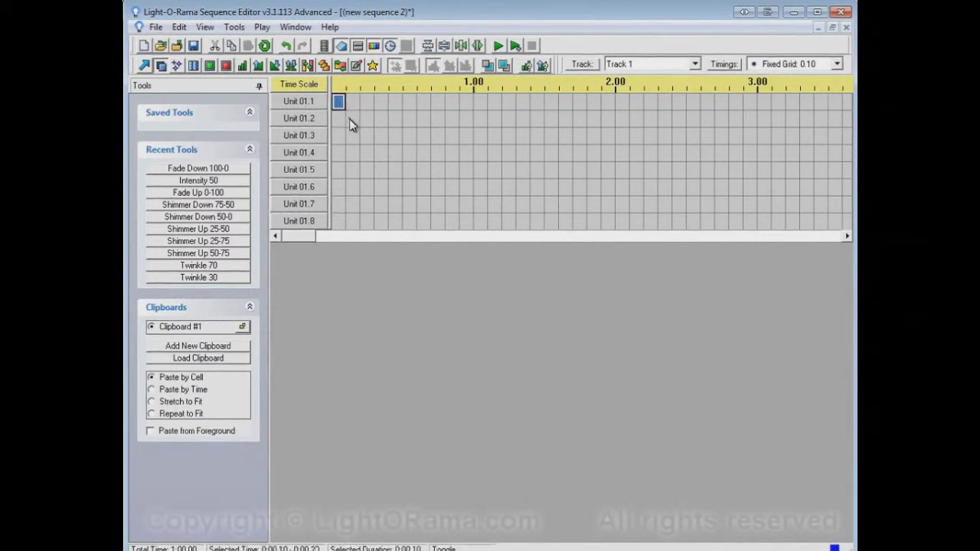
{"action": "left_click", "coordinate": [380, 119]}
{"action": "left_click", "coordinate": [395, 105]}
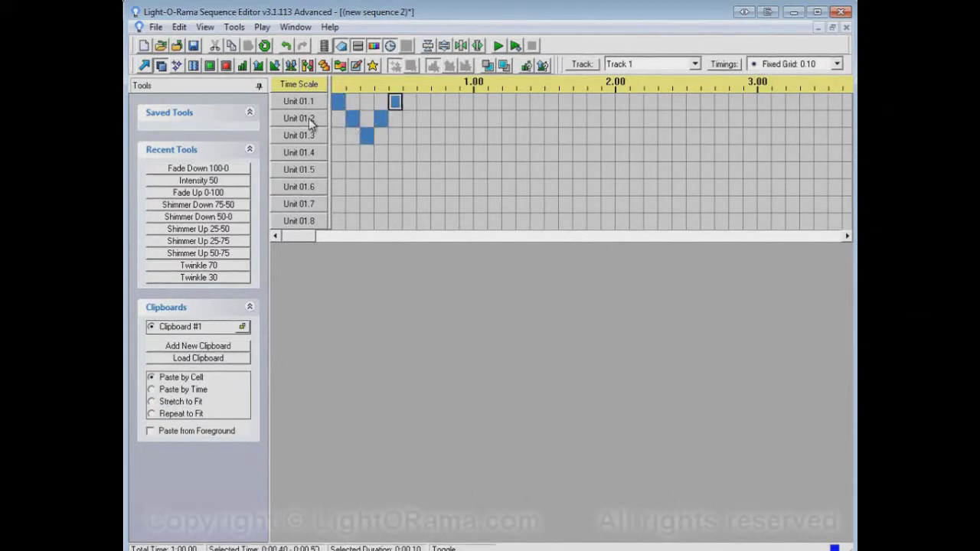
Step: Select the V pattern on Units 01.1–01.3 and copy it to the clipboard
{"action": "left_click", "coordinate": [144, 66]}
{"action": "left_click_drag", "start_coordinate": [344, 109], "coordinate": [389, 131]}
{"action": "right_click", "coordinate": [389, 131]}
{"action": "left_click", "coordinate": [443, 300]}
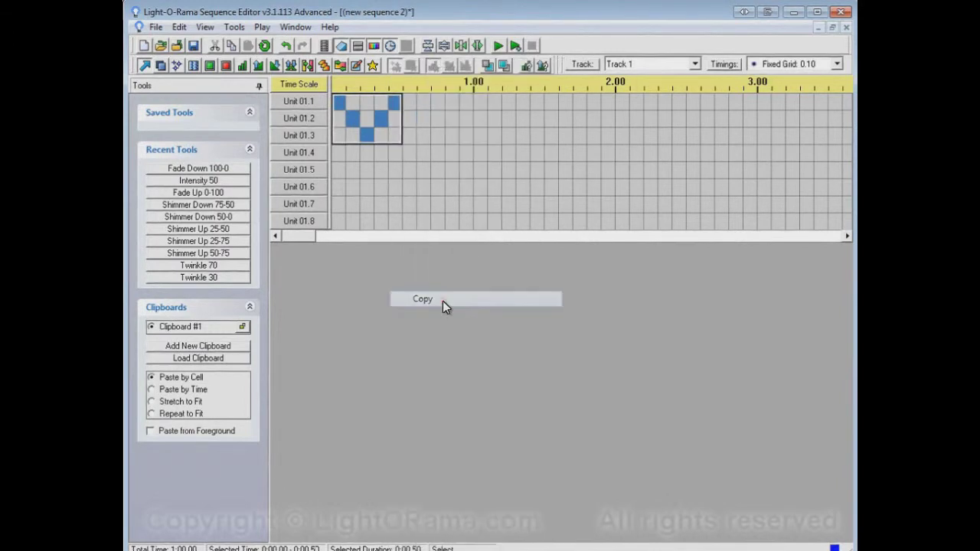
Step: Rename Clipboard #1 to 'V'
{"action": "right_click", "coordinate": [185, 327]}
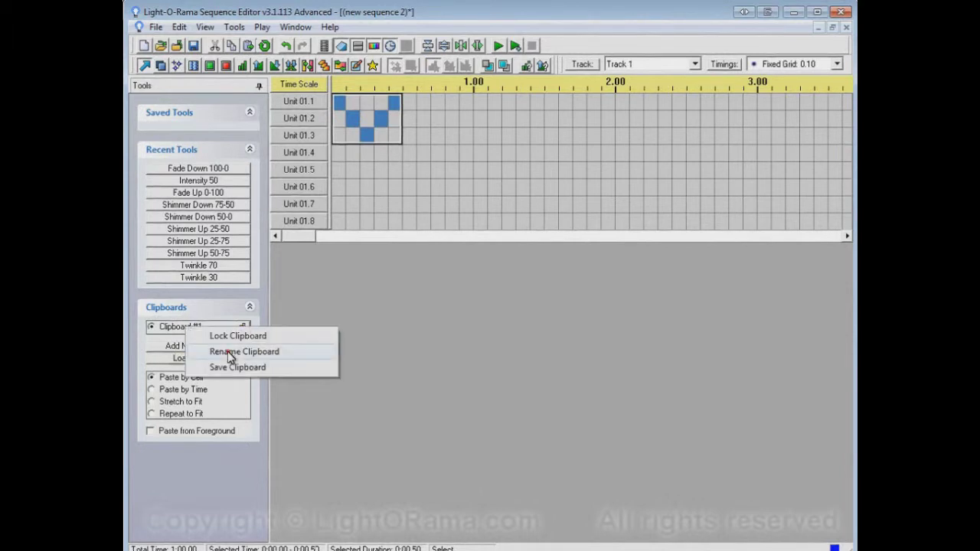
{"action": "left_click", "coordinate": [221, 350]}
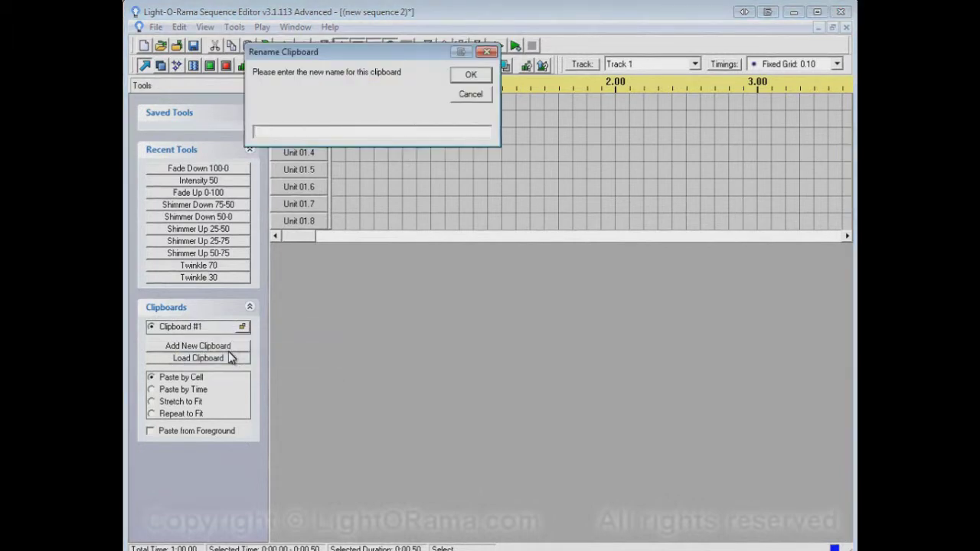
{"action": "type", "text": "V"}
{"action": "key", "text": "Return"}
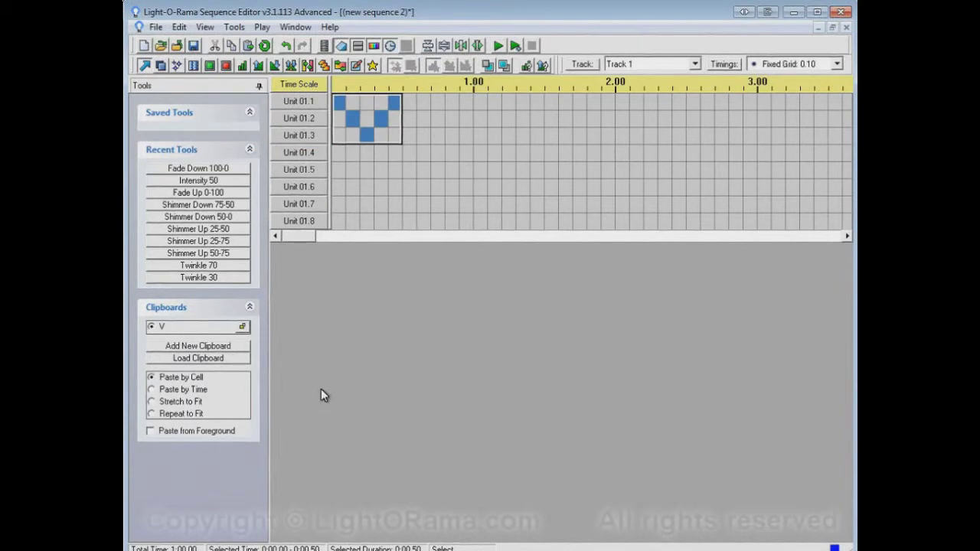
Step: Add a second clipboard and draw twinkle cells in a checker on Units 01.5 and 01.7
{"action": "left_click", "coordinate": [205, 346]}
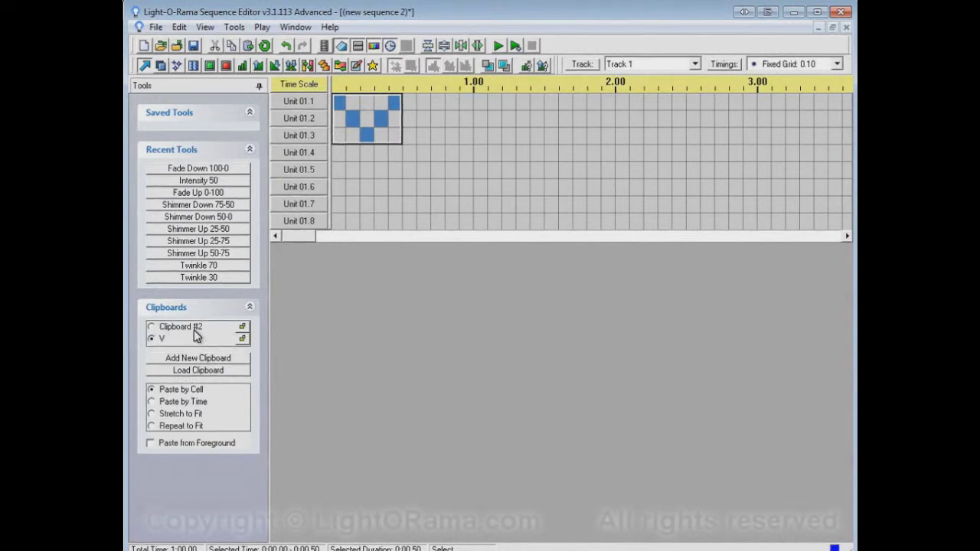
{"action": "left_click", "coordinate": [177, 66]}
{"action": "left_click", "coordinate": [338, 170]}
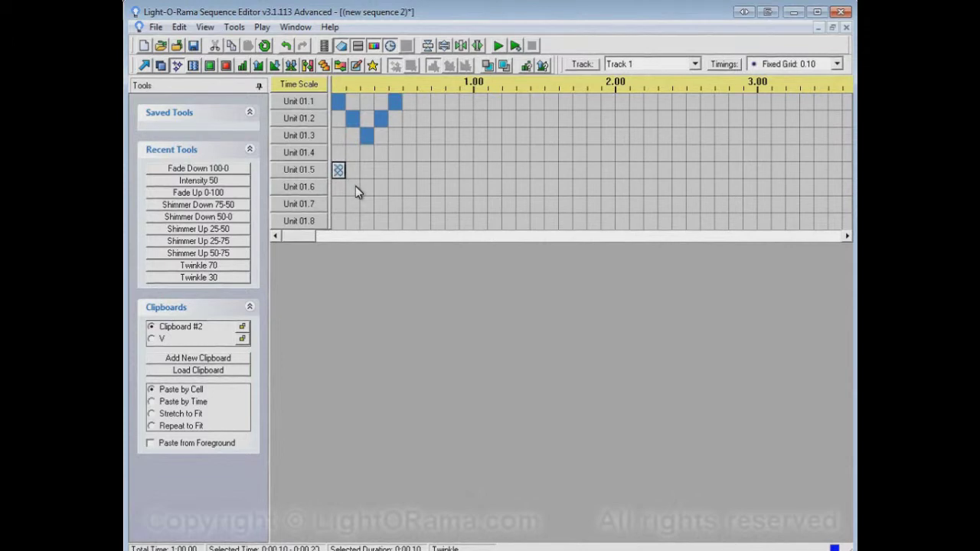
{"action": "left_click", "coordinate": [339, 205]}
{"action": "left_click", "coordinate": [367, 170]}
{"action": "left_click", "coordinate": [367, 204]}
Step: Select the twinkle checker on Units 01.5–01.7 and copy it
{"action": "left_click", "coordinate": [144, 65]}
{"action": "left_click_drag", "start_coordinate": [345, 171], "coordinate": [367, 204]}
{"action": "right_click", "coordinate": [367, 204]}
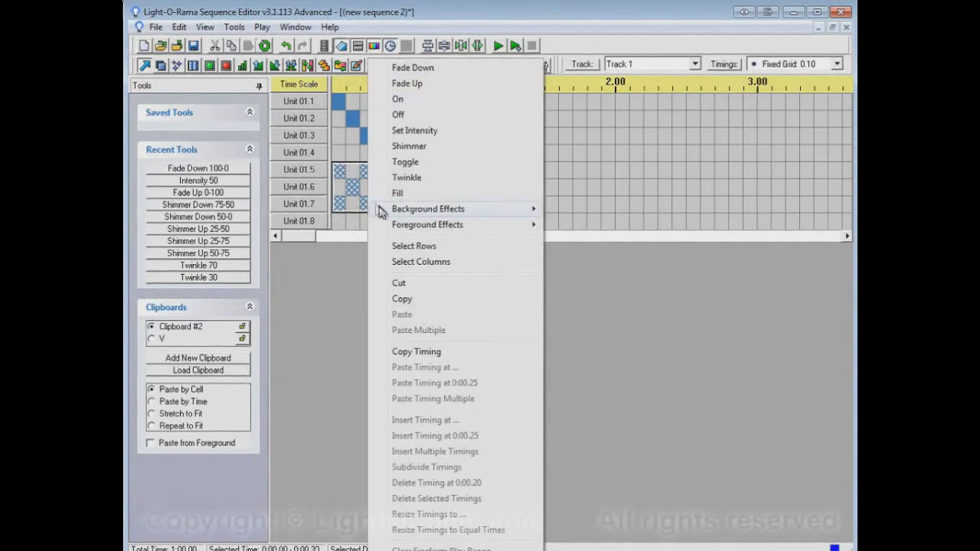
{"action": "left_click", "coordinate": [421, 299]}
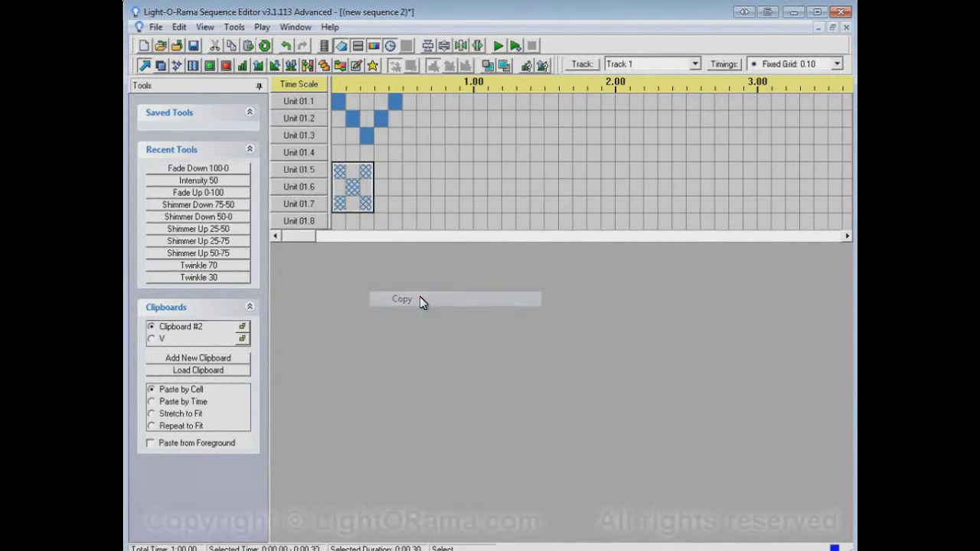
Step: Rename the second clipboard to 'Checkertwink'
{"action": "right_click", "coordinate": [193, 325]}
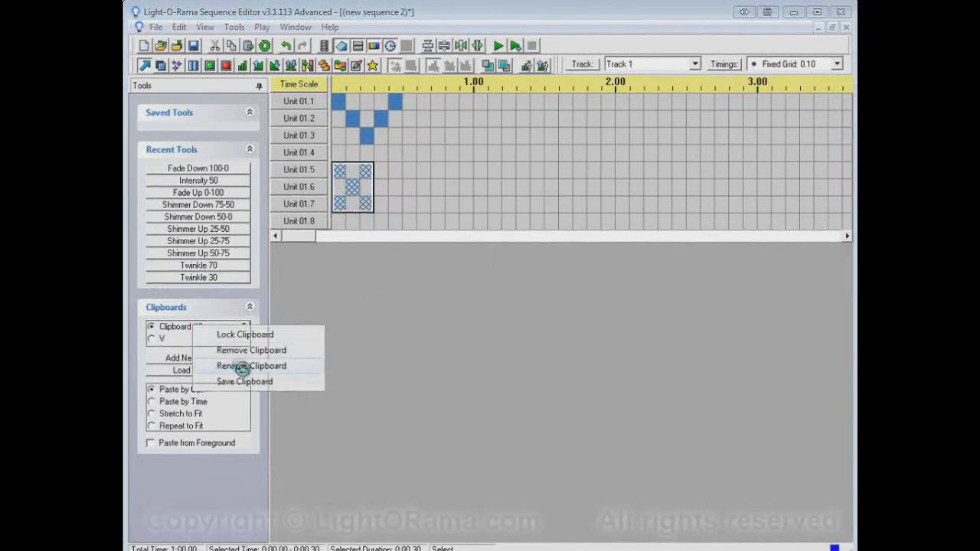
{"action": "left_click", "coordinate": [242, 364]}
{"action": "type", "text": "C"}
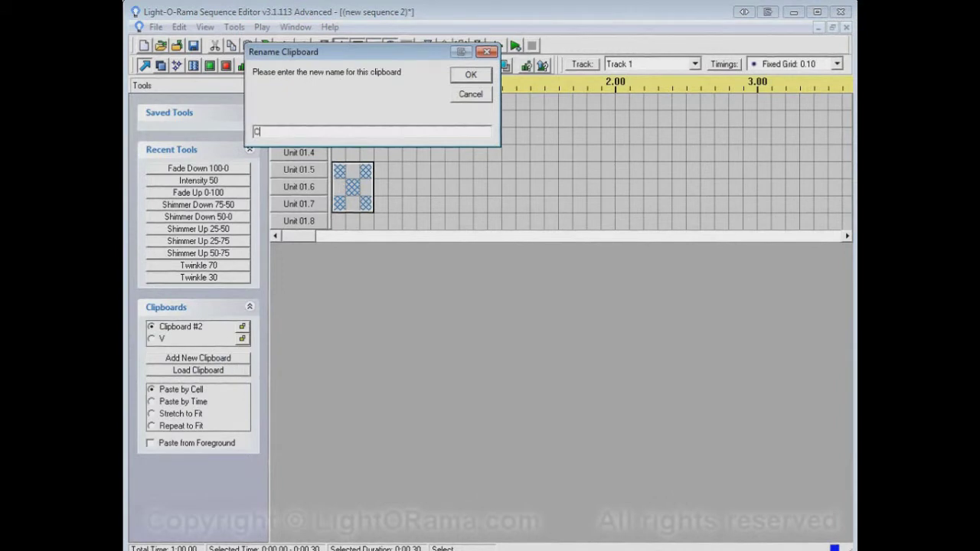
{"action": "type", "text": "herkertwink"}
{"action": "key", "text": "Return"}
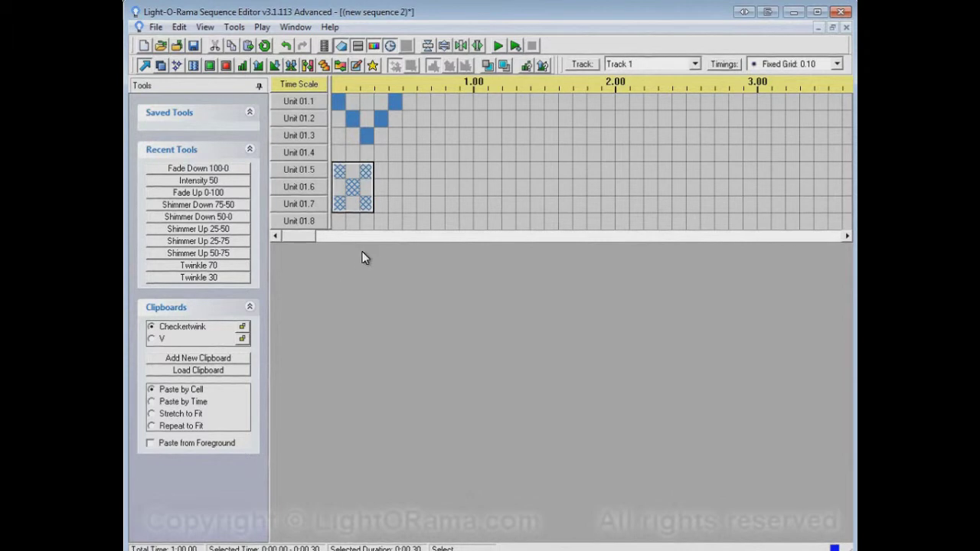
Step: Paste the Checkertwink pattern at Unit 01.4 near 0.80s
{"action": "left_click", "coordinate": [449, 152]}
{"action": "right_click", "coordinate": [448, 153]}
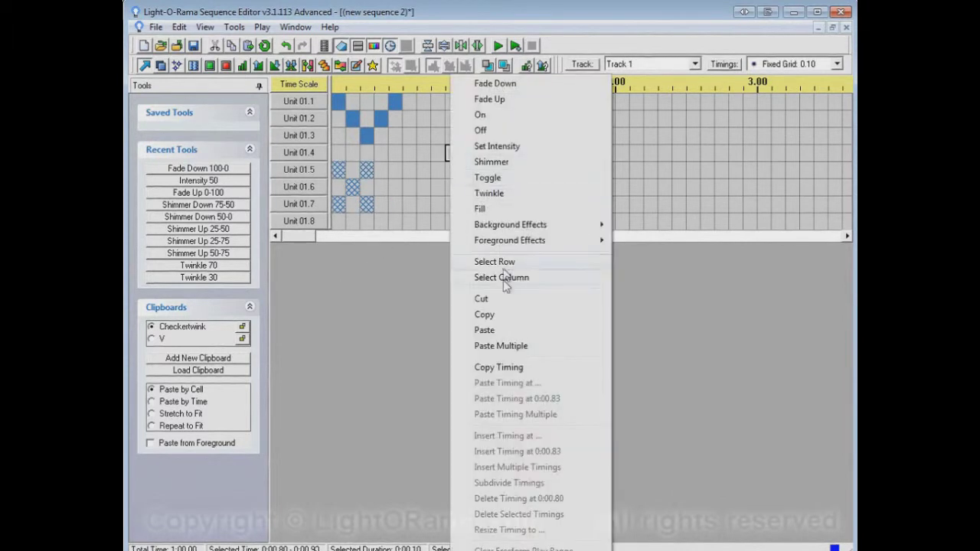
{"action": "left_click", "coordinate": [499, 331]}
Step: Make the V clipboard active and paste it at Unit 01.2 near 1.50s
{"action": "left_click", "coordinate": [153, 339]}
{"action": "left_click", "coordinate": [551, 115]}
{"action": "right_click", "coordinate": [551, 114]}
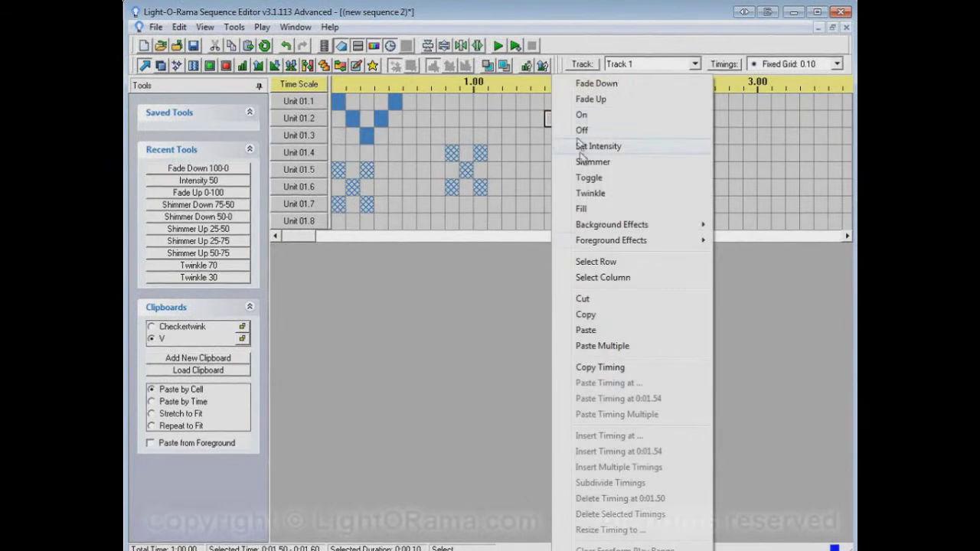
{"action": "left_click", "coordinate": [588, 330]}
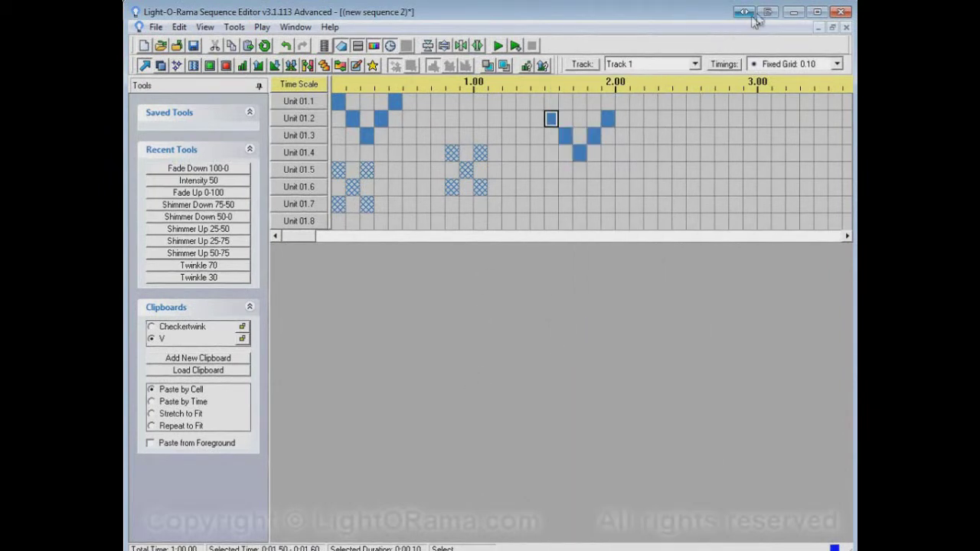
Step: Close the sequence without saving and cancel the New/Open Sequence prompt
{"action": "left_click", "coordinate": [841, 12]}
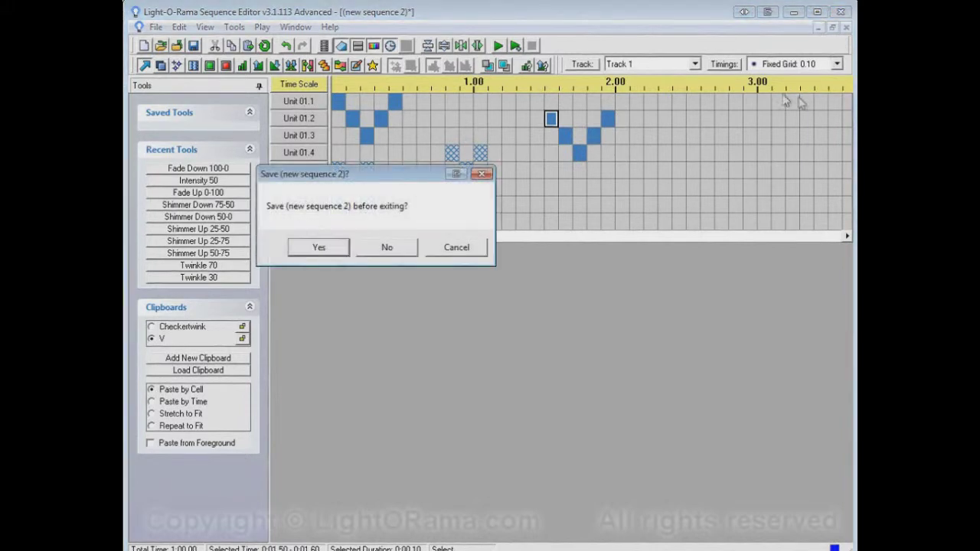
{"action": "left_click", "coordinate": [388, 248]}
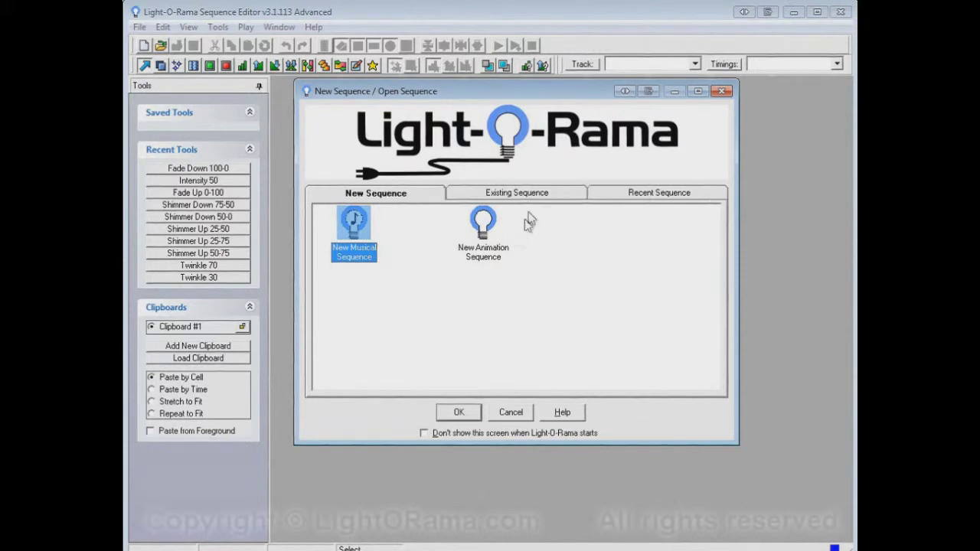
{"action": "left_click", "coordinate": [510, 412]}
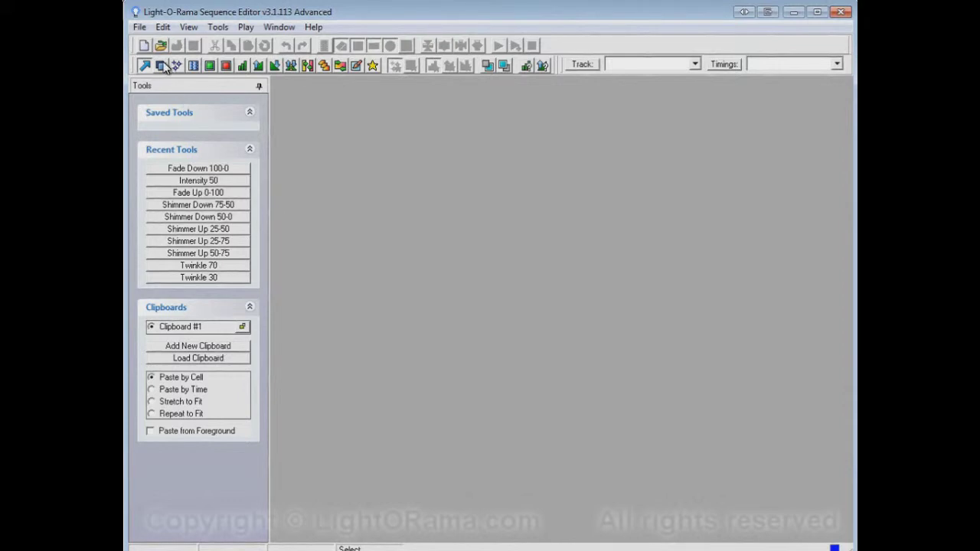
Step: Create a new animation sequence
{"action": "left_click", "coordinate": [144, 46]}
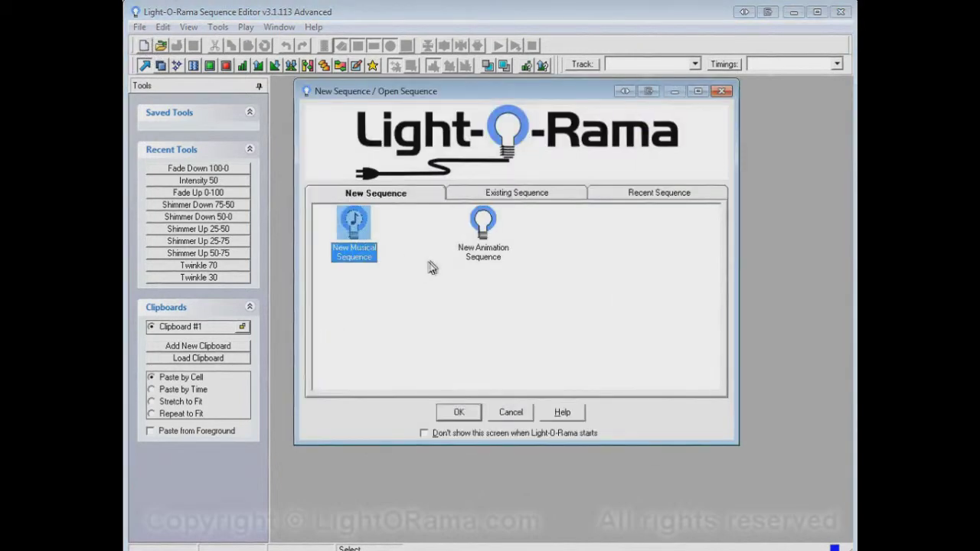
{"action": "left_click", "coordinate": [483, 229]}
{"action": "double_click", "coordinate": [483, 229]}
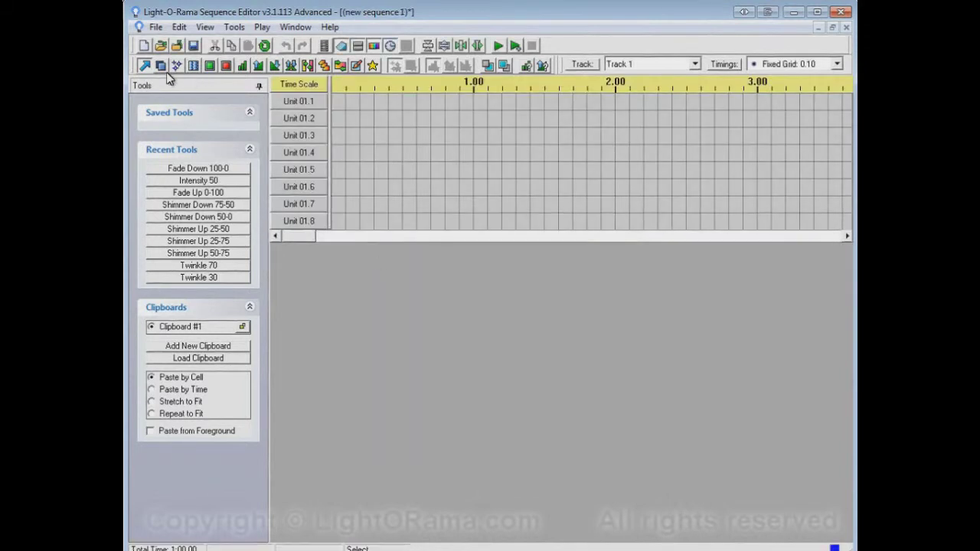
Step: Draw twinkle cells in a checker across Units 01.1–01.3 over 0.00–0.30
{"action": "left_click", "coordinate": [177, 66]}
{"action": "left_click", "coordinate": [339, 102]}
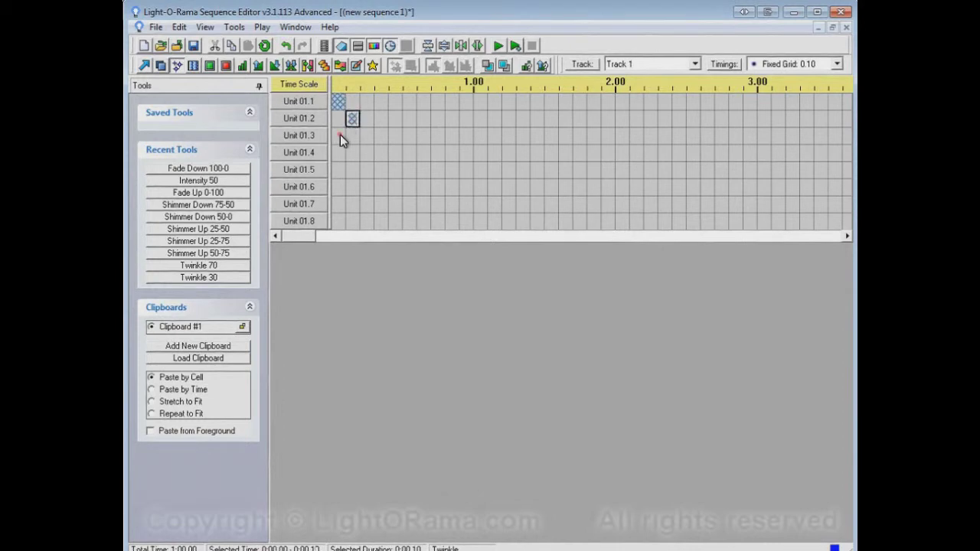
{"action": "left_click", "coordinate": [367, 102]}
{"action": "left_click", "coordinate": [366, 136]}
Step: Select the twinkle checker on Units 01.1–01.3 and copy it
{"action": "left_click", "coordinate": [145, 67]}
{"action": "left_click_drag", "start_coordinate": [334, 100], "coordinate": [368, 137]}
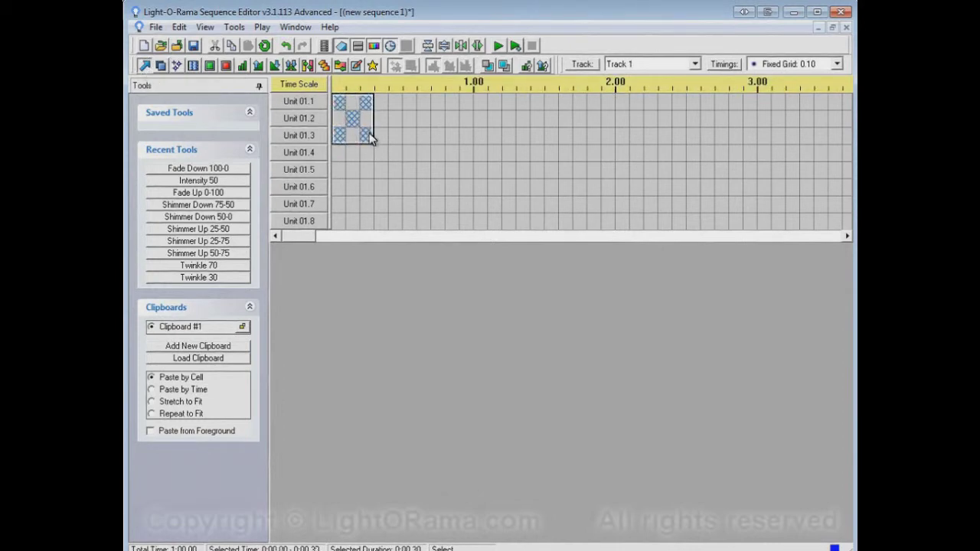
{"action": "right_click", "coordinate": [369, 137]}
{"action": "left_click", "coordinate": [418, 298]}
Step: Save Clipboard #1 as the reusable clipboard 'Checkertwink', then close the sequence
{"action": "right_click", "coordinate": [192, 330]}
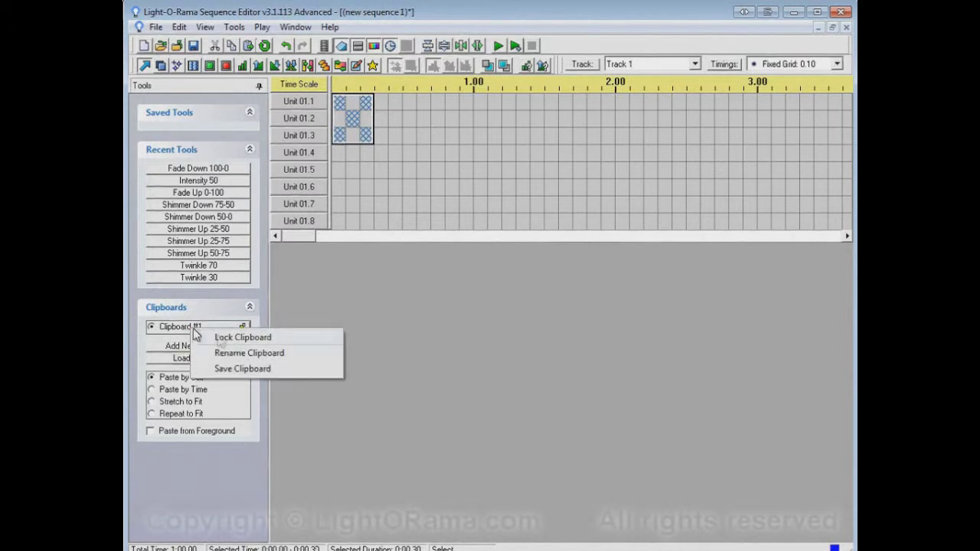
{"action": "left_click", "coordinate": [244, 370]}
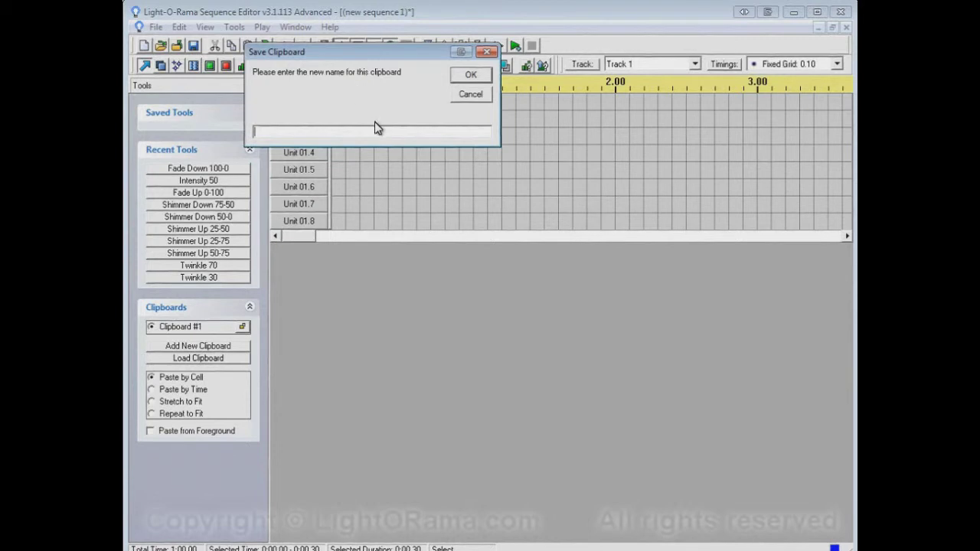
{"action": "type", "text": "Checkertwink"}
{"action": "key", "text": "Return"}
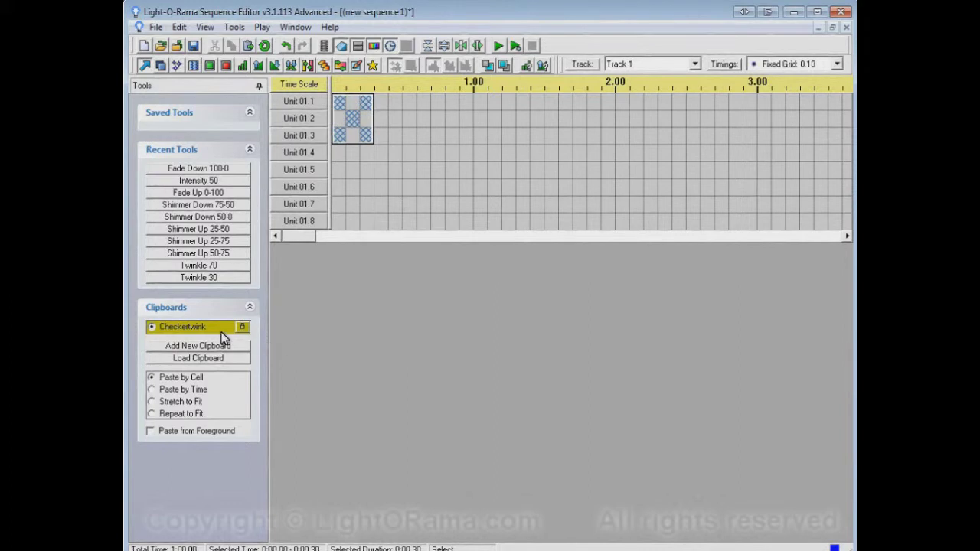
{"action": "left_click", "coordinate": [842, 13]}
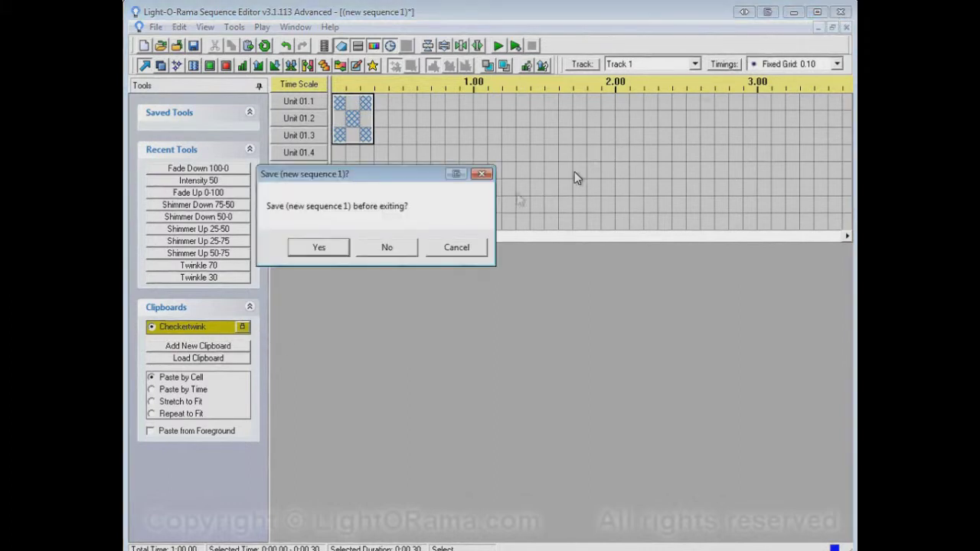
Step: Decline saving changes so the checker-pattern sequence closes
{"action": "left_click", "coordinate": [386, 248]}
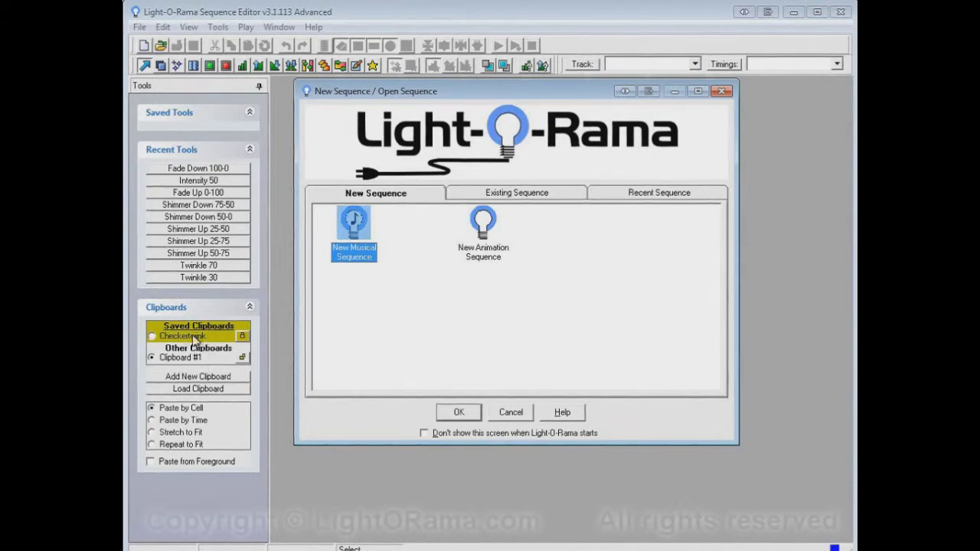
Step: Create a new animation sequence with the default options
{"action": "left_click", "coordinate": [482, 245]}
{"action": "double_click", "coordinate": [482, 231]}
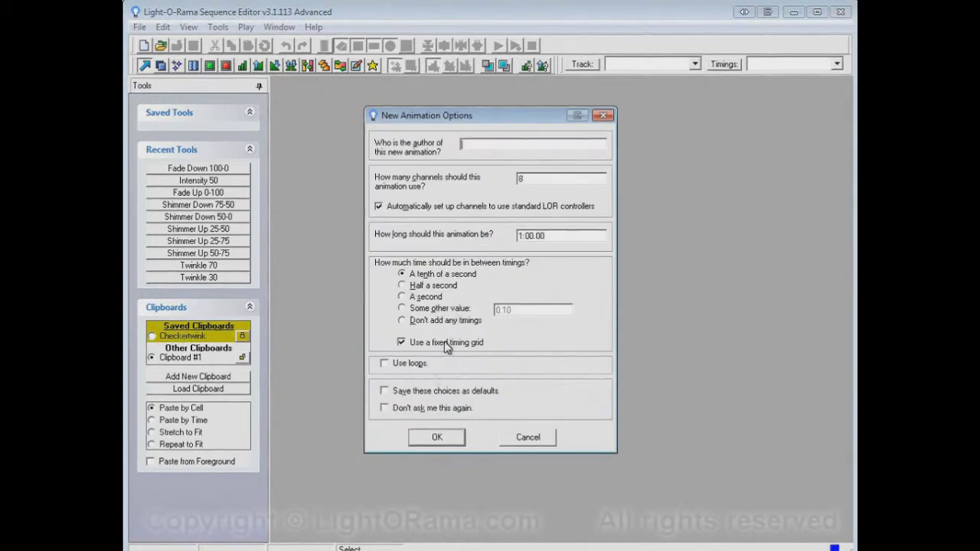
{"action": "left_click", "coordinate": [436, 437]}
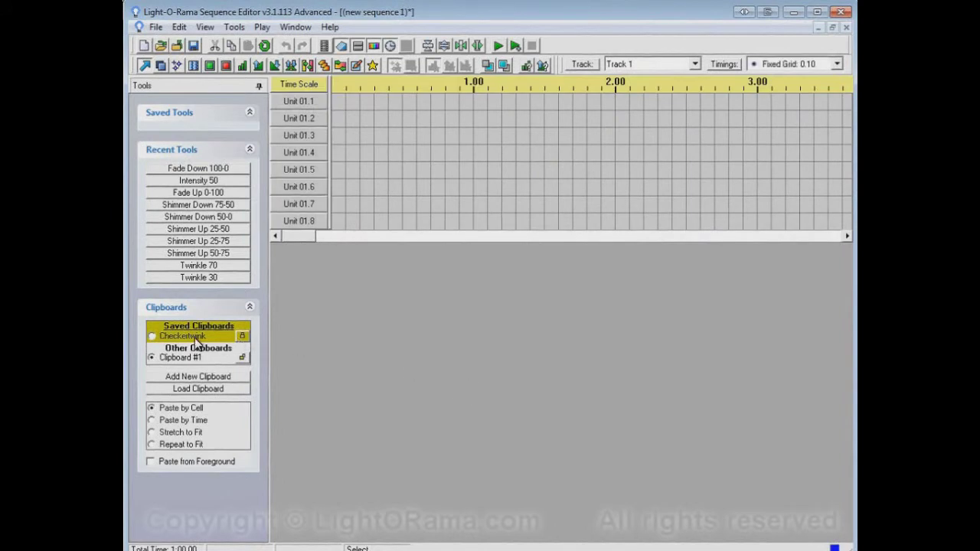
Step: Paste the saved Checkertwink pattern at Unit 01.3 at 1.00
{"action": "left_click", "coordinate": [484, 134]}
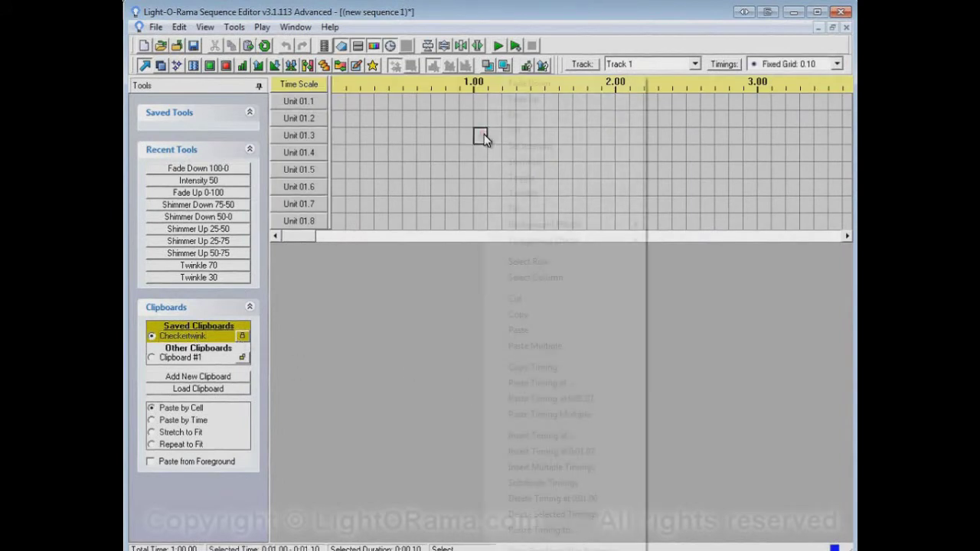
{"action": "right_click", "coordinate": [484, 134]}
{"action": "left_click", "coordinate": [519, 330]}
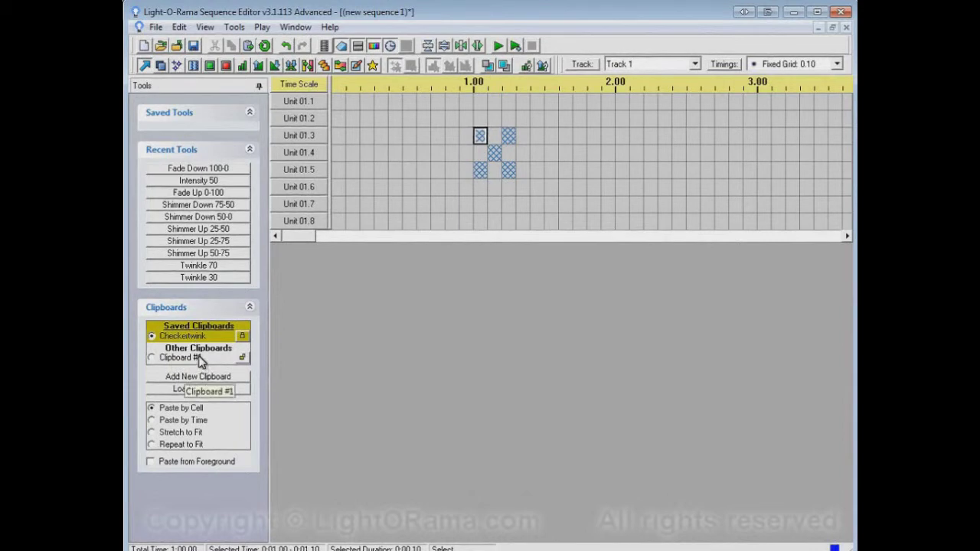
Step: With the Toggle tool, light a V of cells on Units 01.4–01.6 near 0.10–0.30
{"action": "left_click", "coordinate": [160, 65]}
{"action": "left_click", "coordinate": [354, 156]}
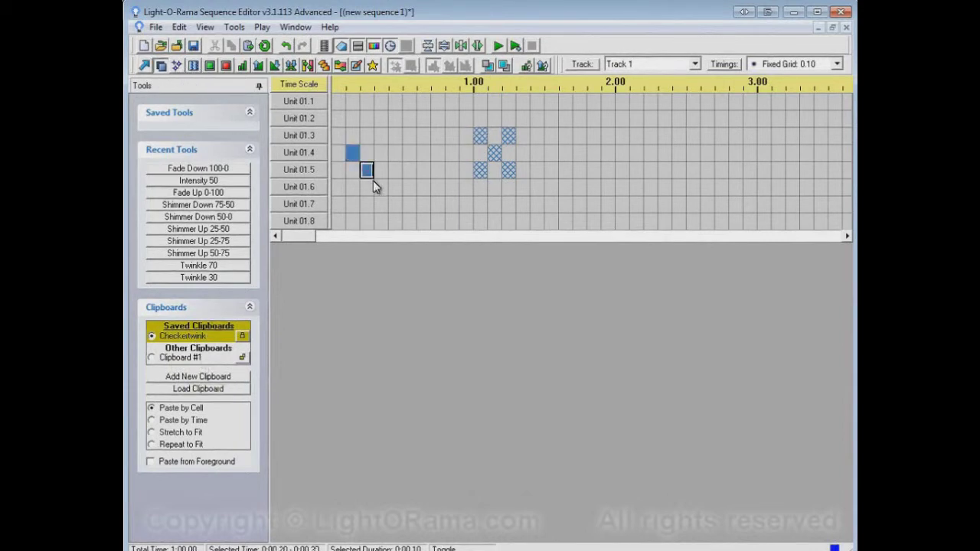
{"action": "left_click", "coordinate": [380, 187]}
Step: Make Clipboard #1 active, then select the V block and copy it
{"action": "left_click", "coordinate": [144, 65]}
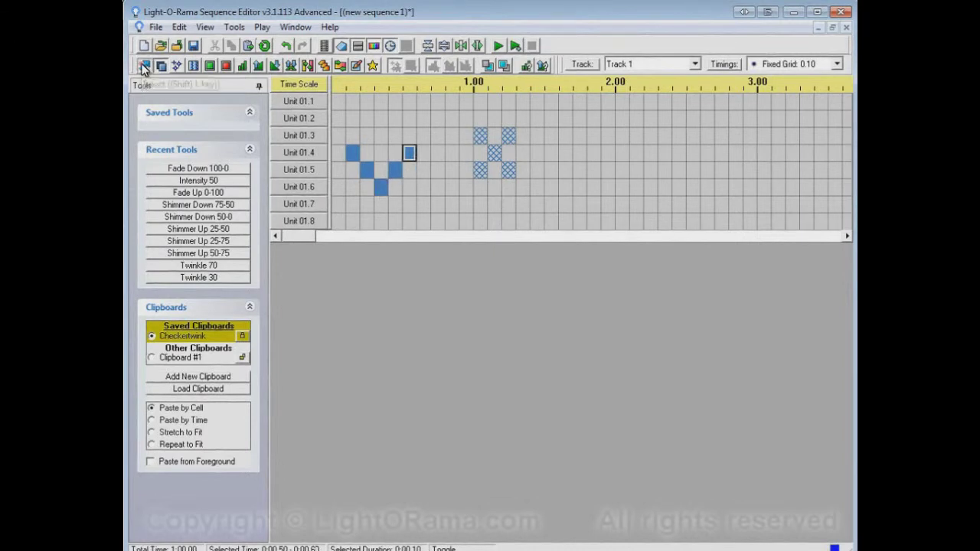
{"action": "left_click", "coordinate": [170, 358]}
{"action": "left_click_drag", "start_coordinate": [351, 154], "coordinate": [405, 189]}
{"action": "right_click", "coordinate": [405, 189]}
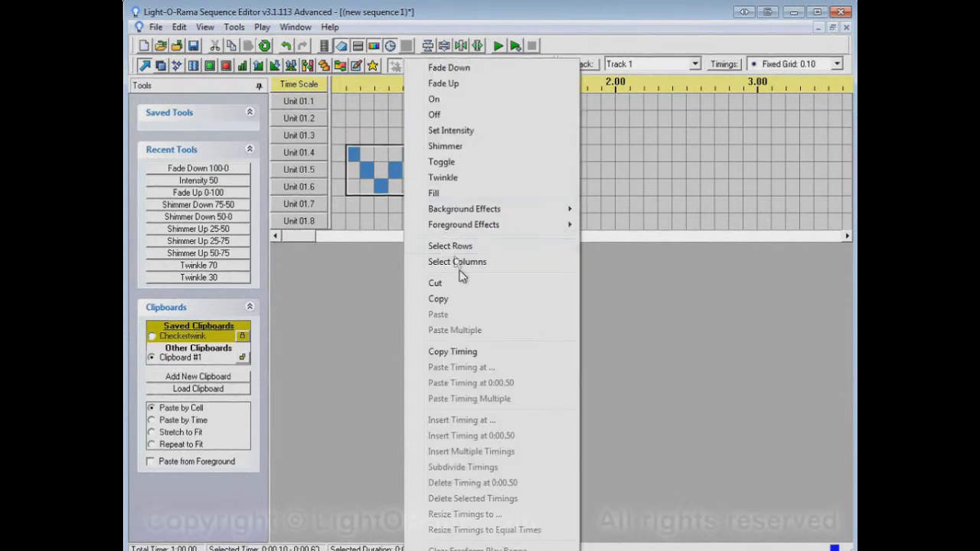
{"action": "left_click", "coordinate": [466, 301]}
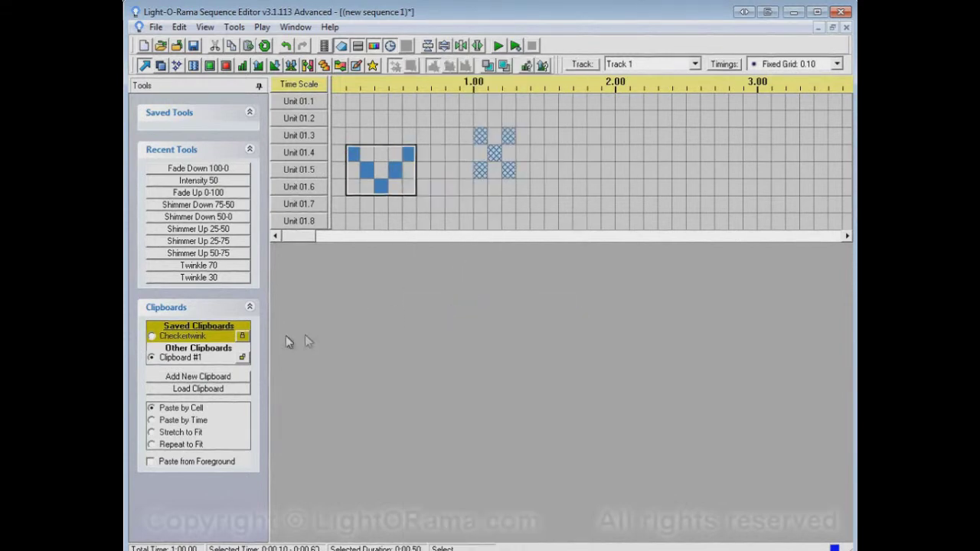
Step: Rename Clipboard #1 to 'V'
{"action": "right_click", "coordinate": [192, 359]}
{"action": "left_click", "coordinate": [238, 401]}
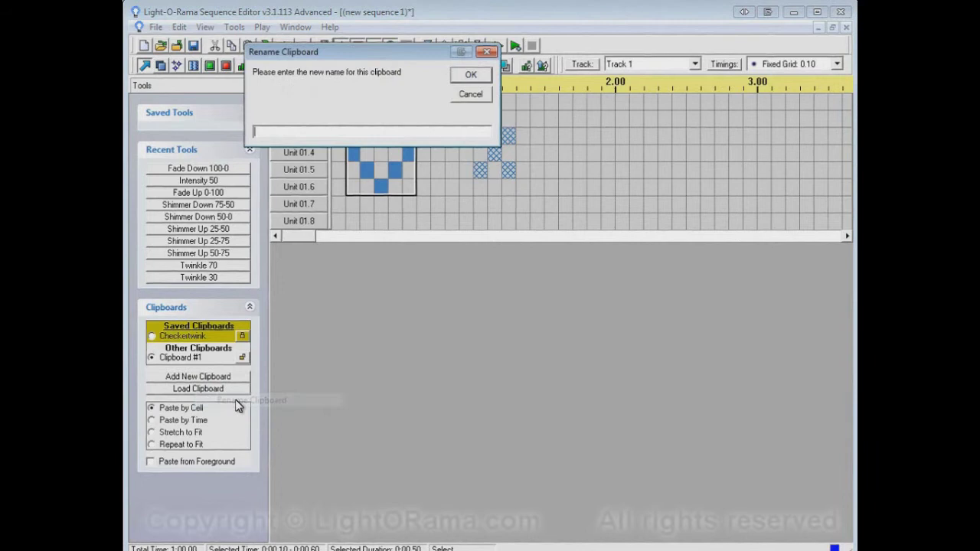
{"action": "type", "text": "V"}
{"action": "key", "text": "Return"}
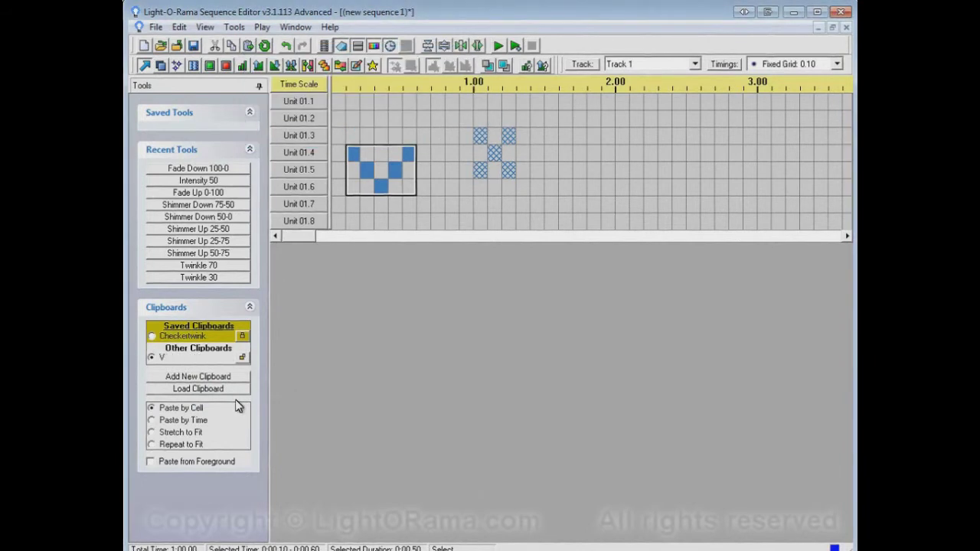
Step: Save the V clipboard for reuse and close the sequence
{"action": "right_click", "coordinate": [176, 357]}
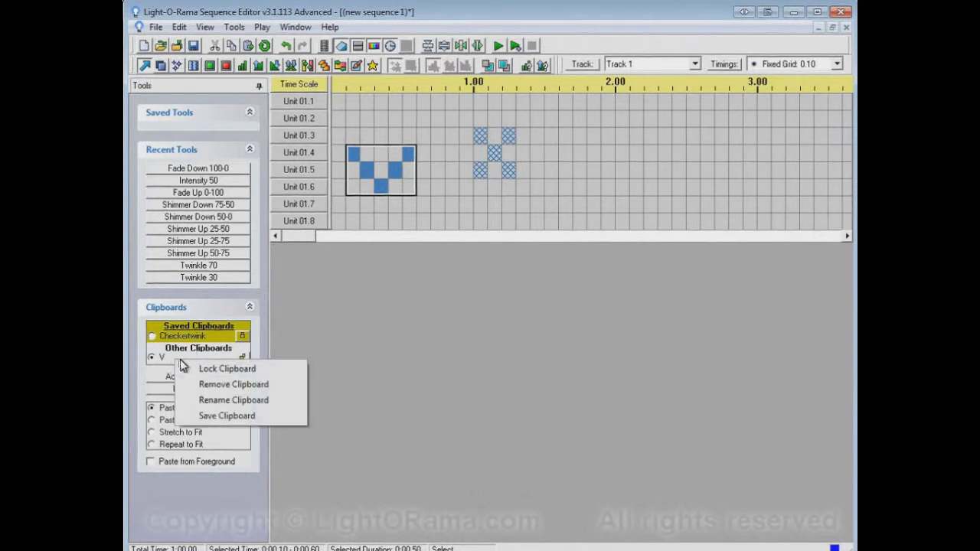
{"action": "left_click", "coordinate": [231, 416]}
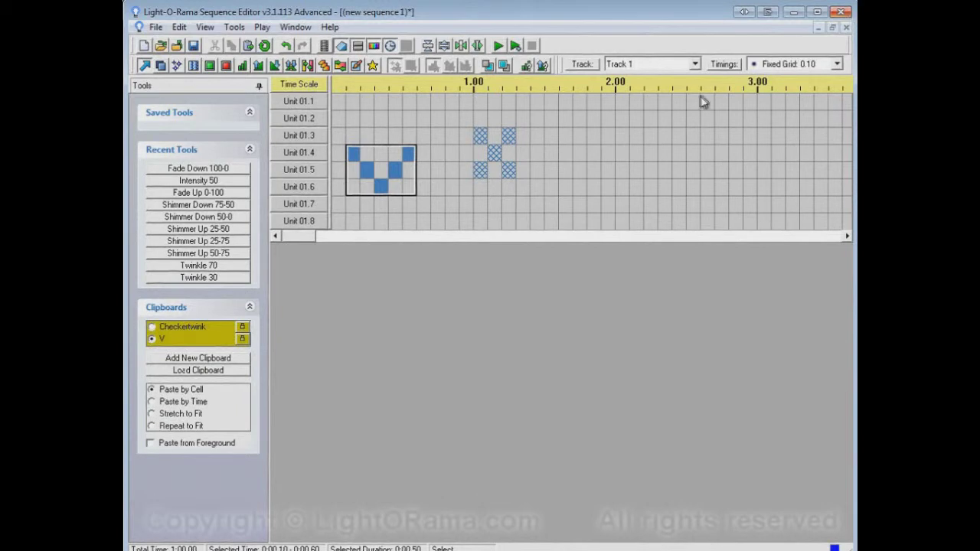
{"action": "left_click", "coordinate": [842, 12]}
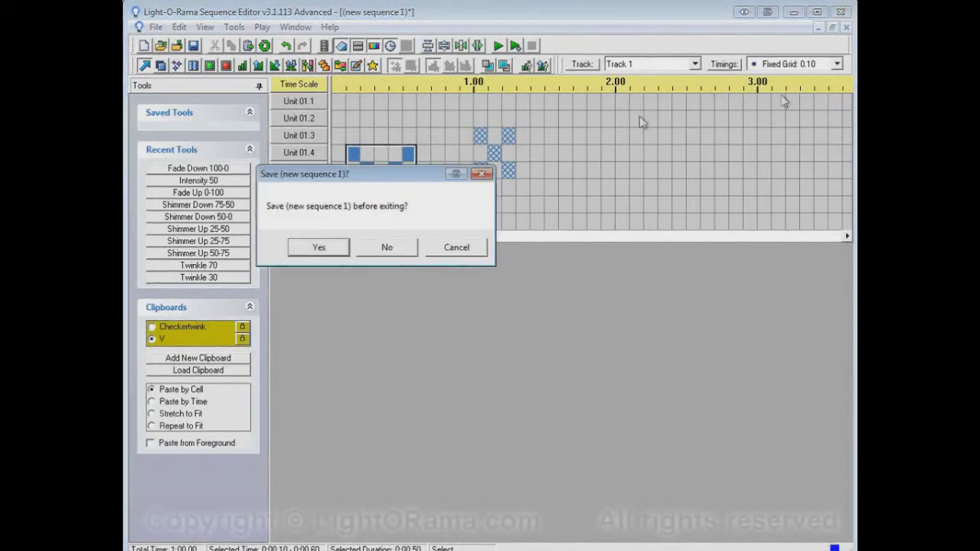
Step: Discard the V sequence unsaved and start a new animation sequence with the default 8 channels
{"action": "left_click", "coordinate": [394, 247]}
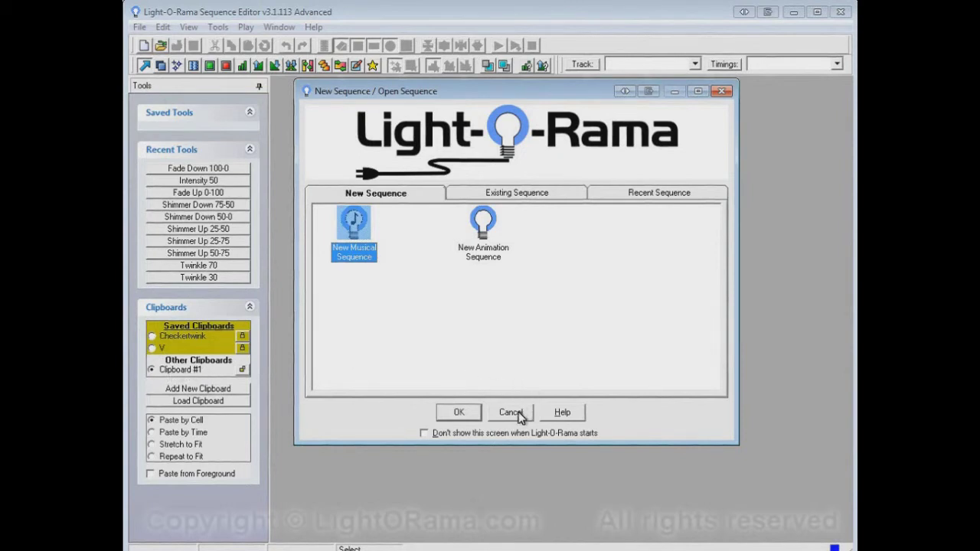
{"action": "double_click", "coordinate": [489, 255]}
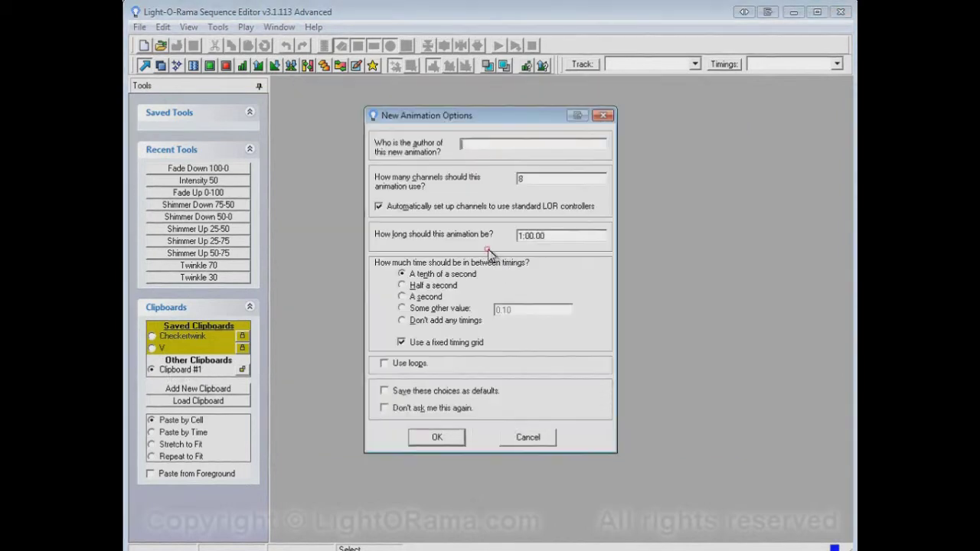
{"action": "left_click", "coordinate": [445, 436]}
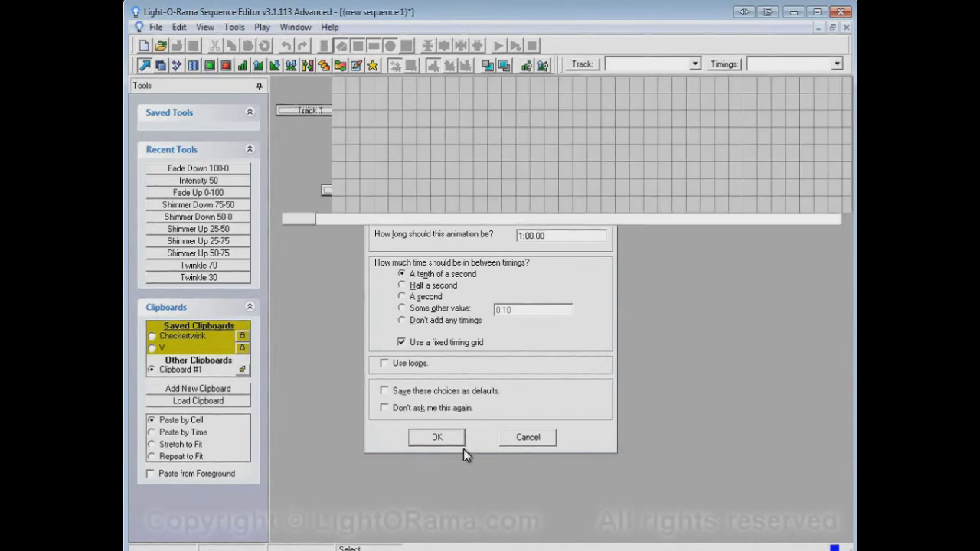
Step: Paste the saved Checkertwink pattern starting at a Unit 01.2 cell
{"action": "left_click", "coordinate": [200, 339]}
{"action": "right_click", "coordinate": [383, 118]}
{"action": "left_click", "coordinate": [434, 335]}
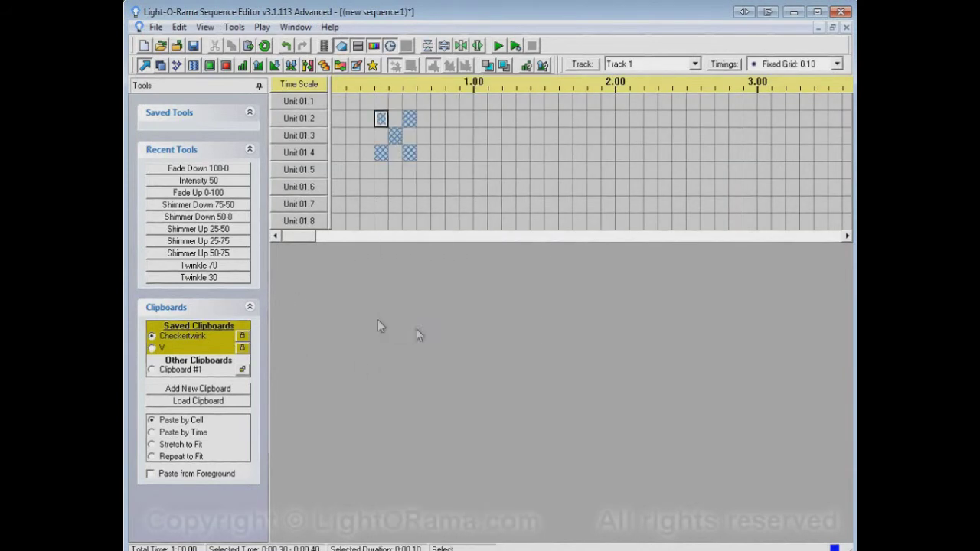
Step: Paste the saved V pattern at a Unit 01.3 cell near 1.40, then reselect Checkertwink
{"action": "left_click", "coordinate": [189, 350]}
{"action": "left_click", "coordinate": [537, 136]}
{"action": "right_click", "coordinate": [537, 136]}
{"action": "left_click", "coordinate": [580, 331]}
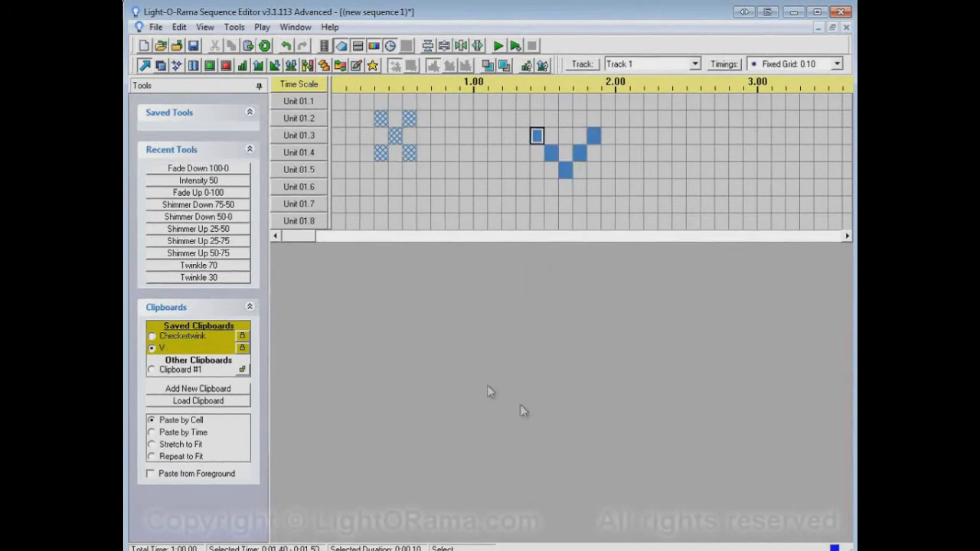
{"action": "left_click", "coordinate": [173, 336]}
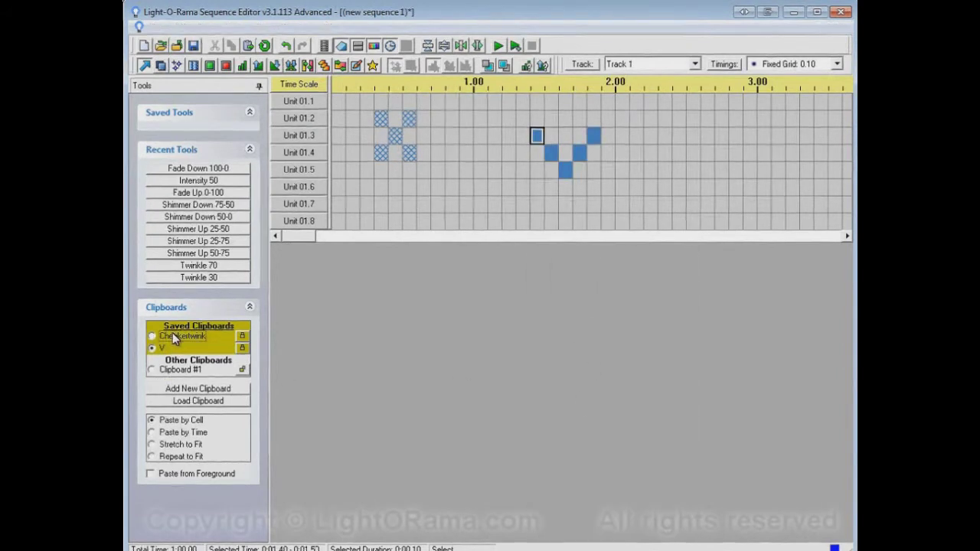
{"action": "left_click", "coordinate": [177, 371]}
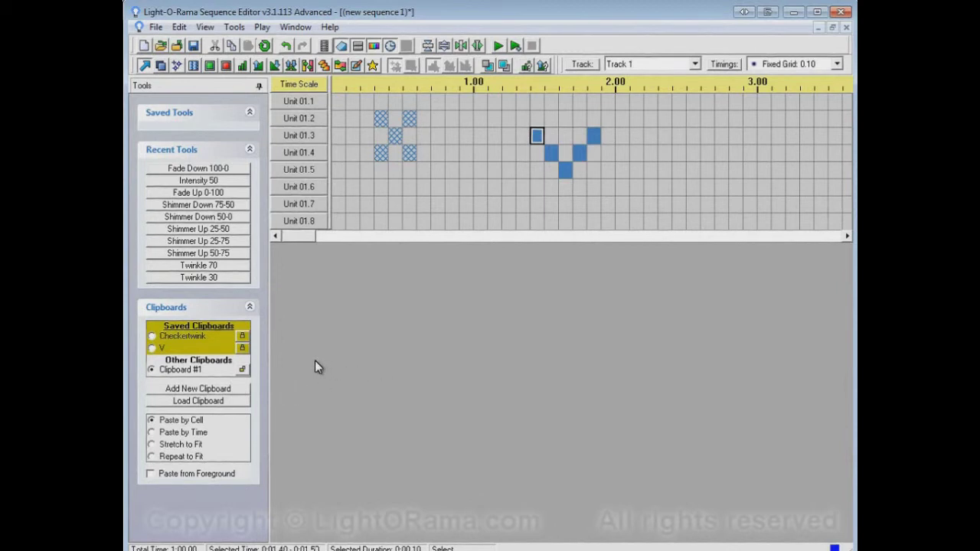
Step: Remove the Checkertwink saved clipboard and close the pasted-pattern sequence without saving
{"action": "right_click", "coordinate": [201, 337]}
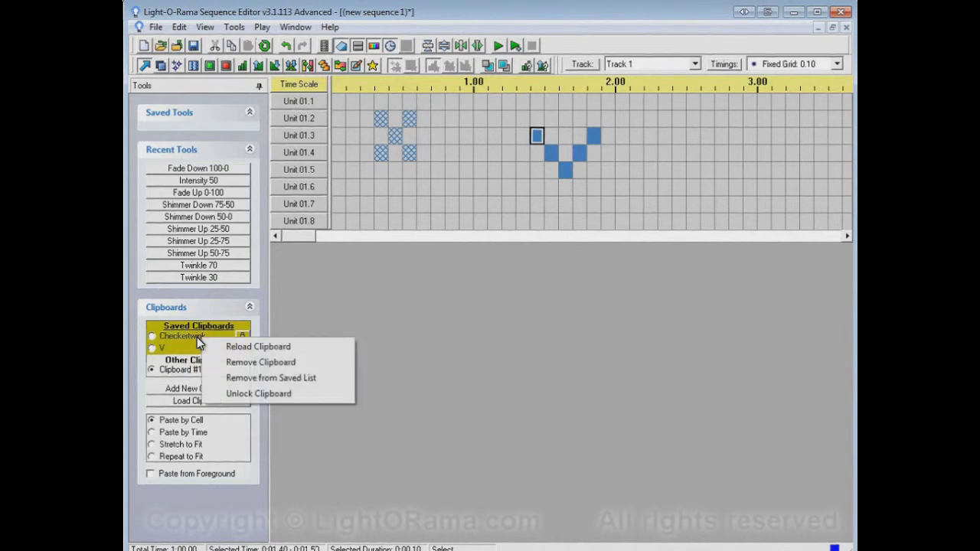
{"action": "left_click", "coordinate": [248, 364]}
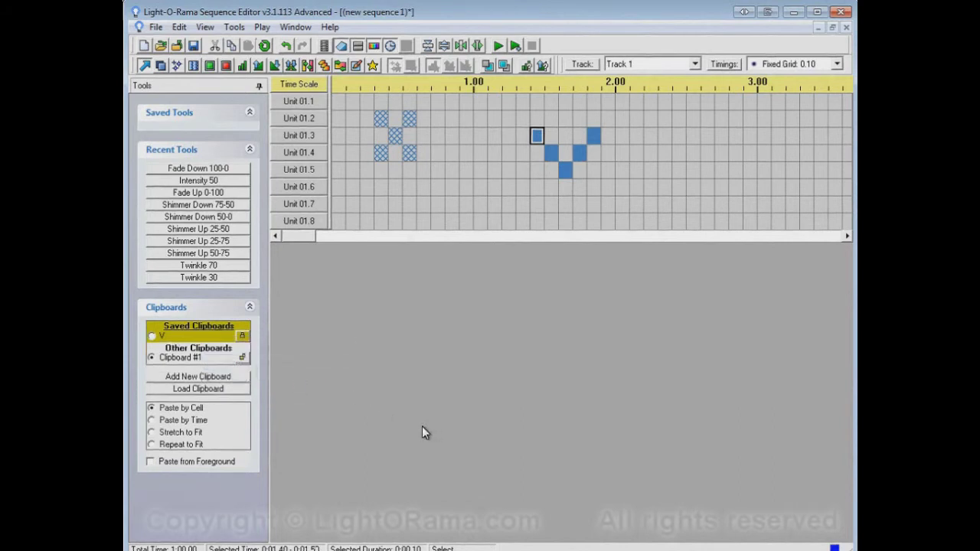
{"action": "left_click", "coordinate": [838, 26]}
{"action": "left_click", "coordinate": [387, 248]}
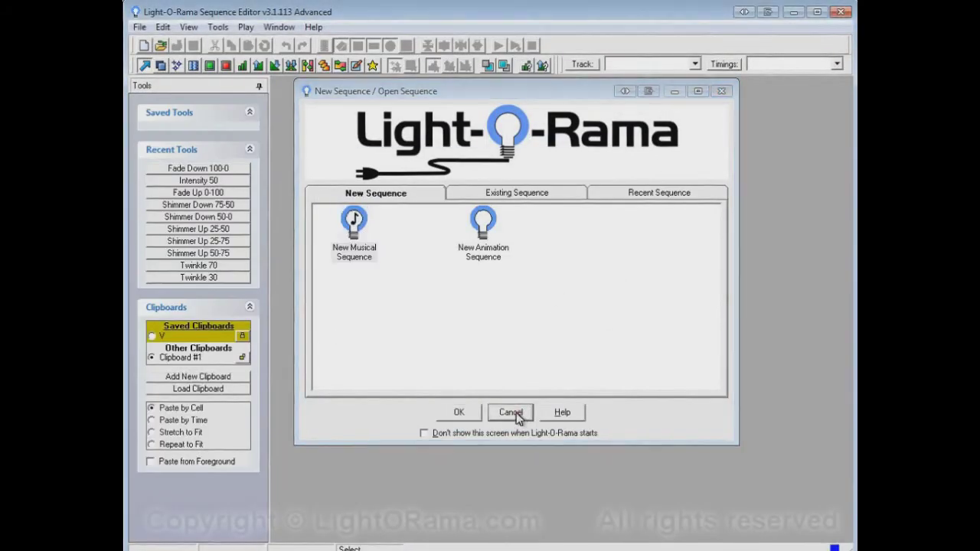
Step: Cancel the New Sequence / Open Sequence chooser to leave the editor empty
{"action": "left_click", "coordinate": [519, 413]}
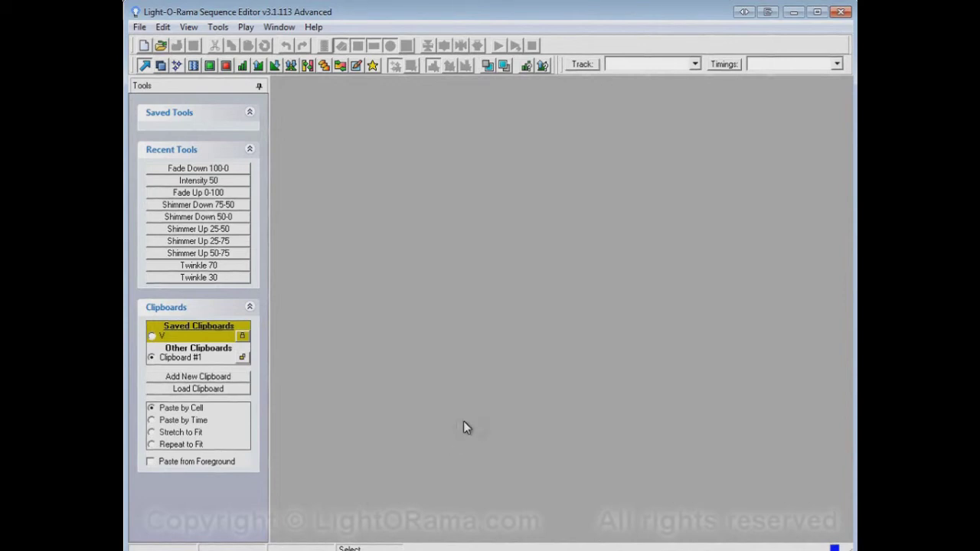
Step: Load Checkertwink.lcb from the Clipboards folder back into the saved clipboards
{"action": "left_click", "coordinate": [199, 388]}
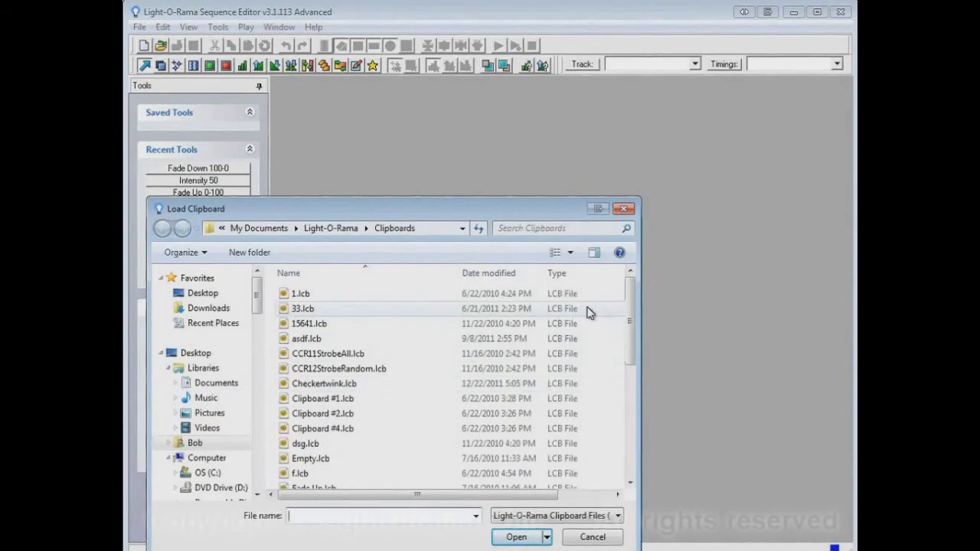
{"action": "left_click_drag", "start_coordinate": [631, 306], "coordinate": [605, 306]}
{"action": "left_click", "coordinate": [363, 363]}
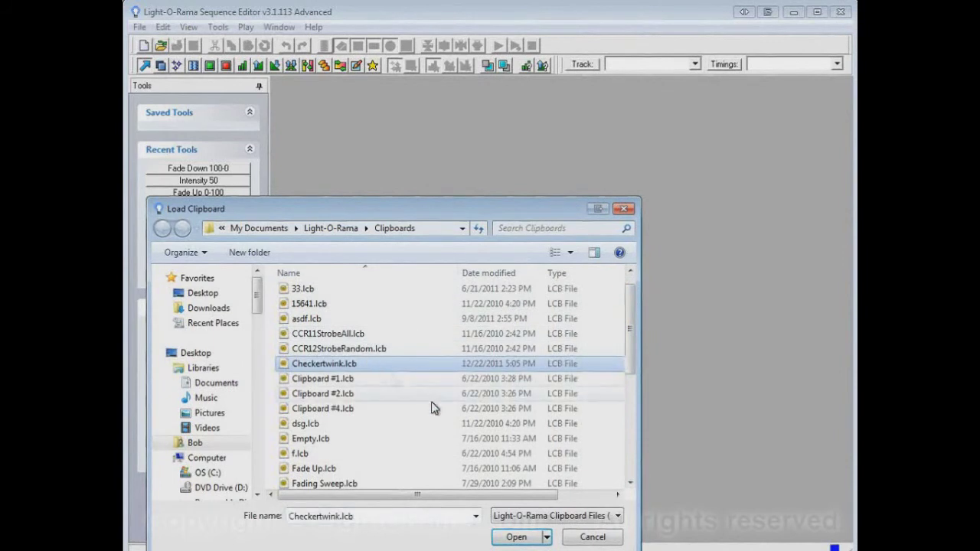
{"action": "left_click", "coordinate": [517, 539]}
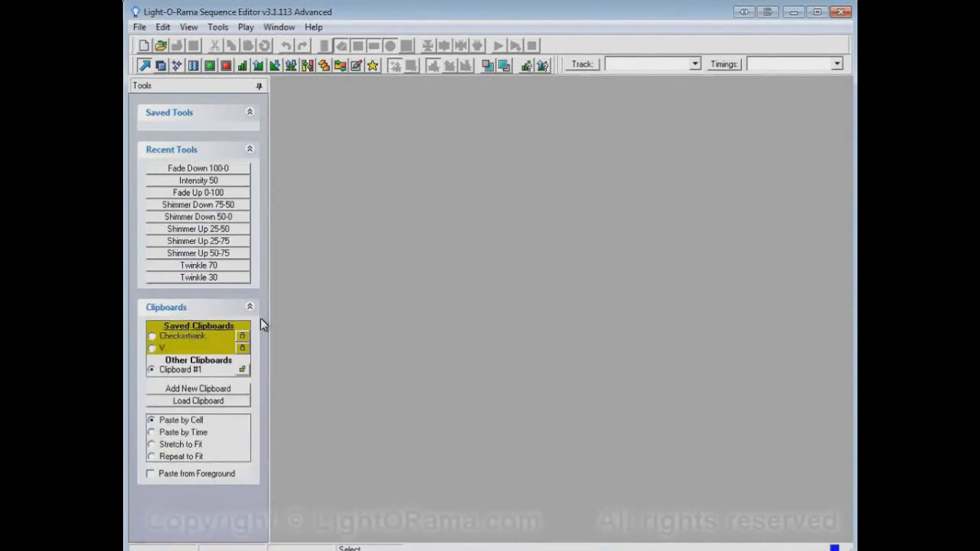